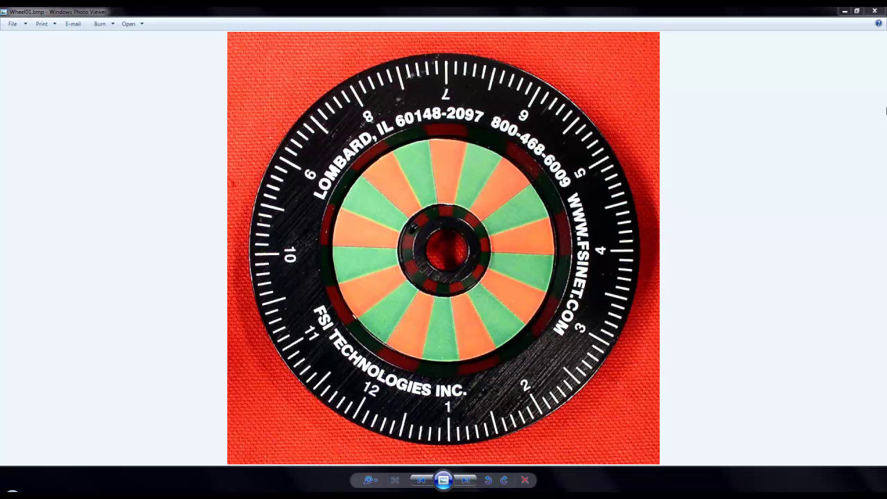
Close the Windows Photo Viewer preview of the Wheel01.bmp encoder wheel photo.
{"action": "left_click", "coordinate": [874, 11]}
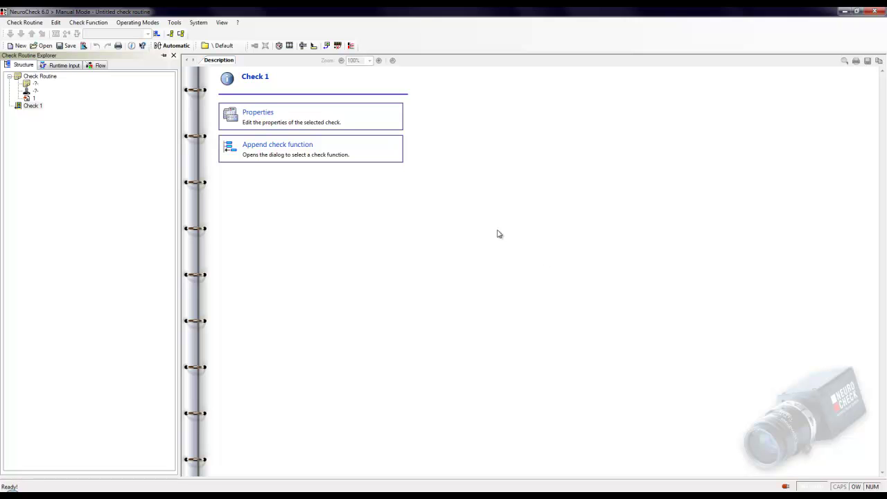
Append a Transfer Image function from Acquisition to Check 1.
{"action": "left_click", "coordinate": [376, 157]}
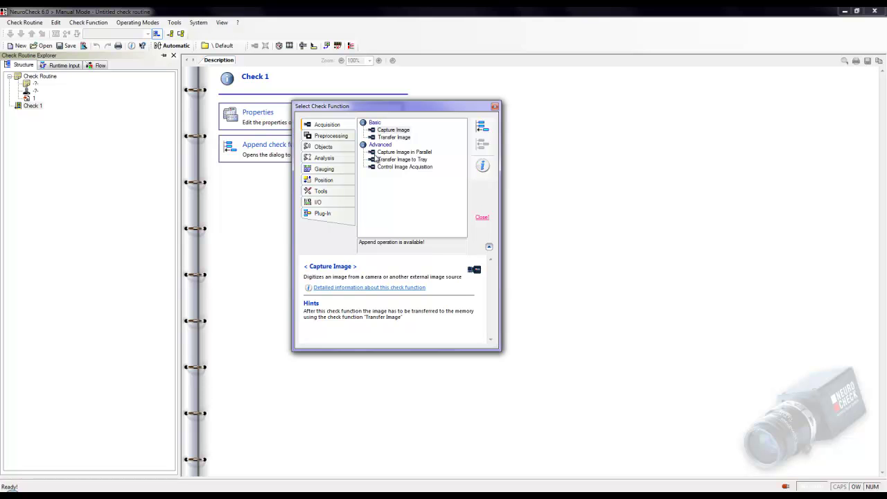
{"action": "left_click", "coordinate": [385, 138]}
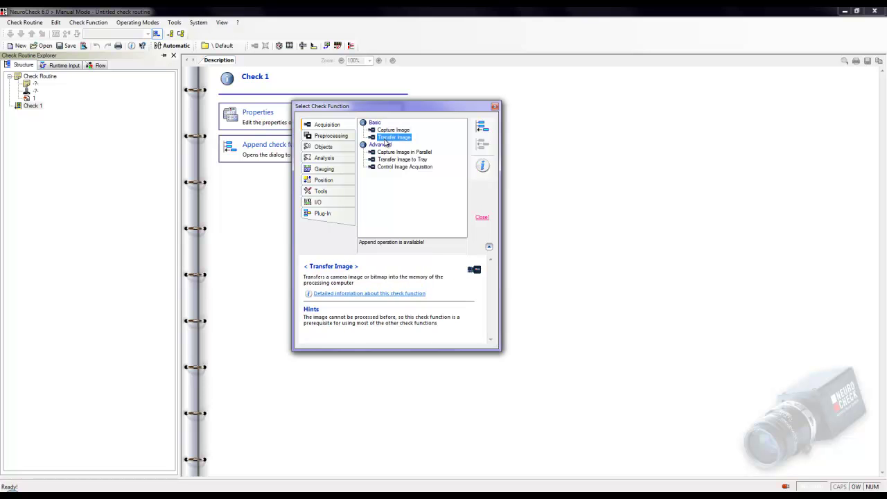
{"action": "left_click", "coordinate": [490, 130]}
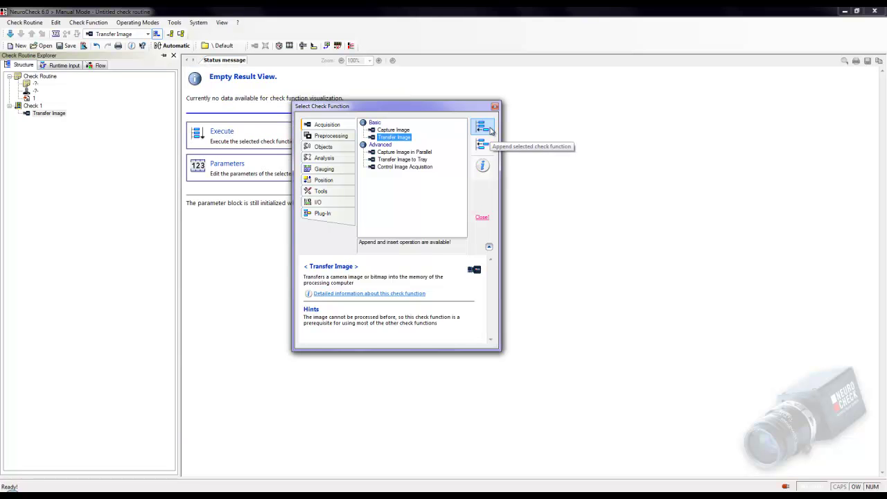
{"action": "left_click", "coordinate": [495, 107]}
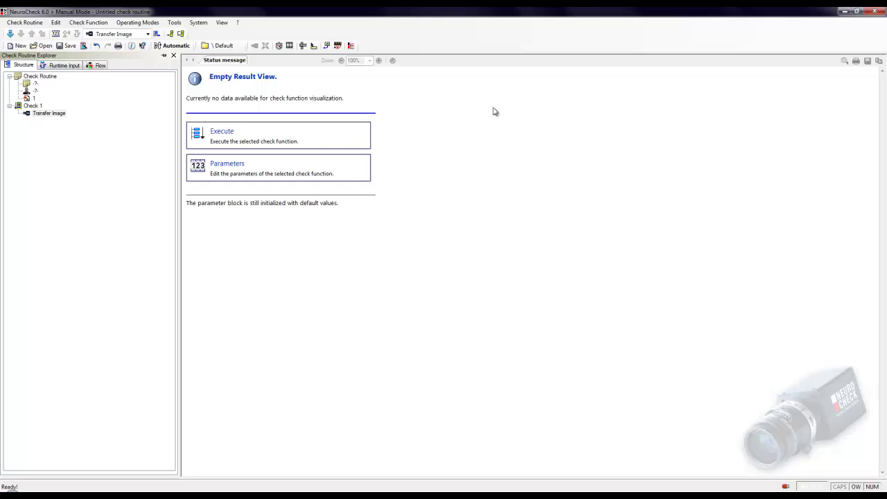
Set Transfer Image to load the image file Wheel01.bmp and confirm its parameters.
{"action": "left_click", "coordinate": [337, 176]}
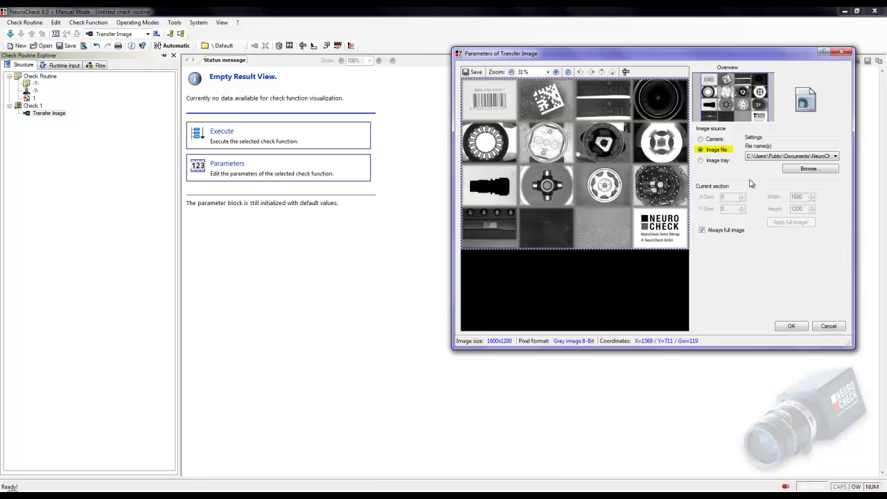
{"action": "left_click", "coordinate": [815, 170]}
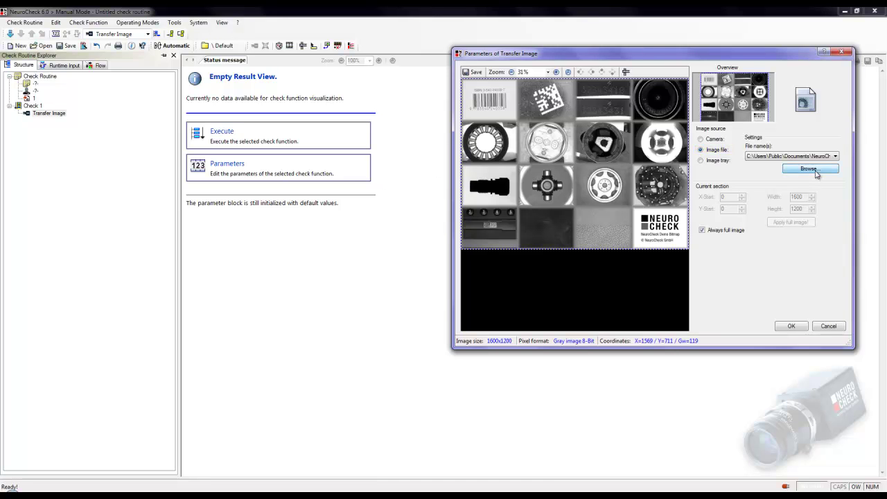
{"action": "left_click", "coordinate": [802, 262]}
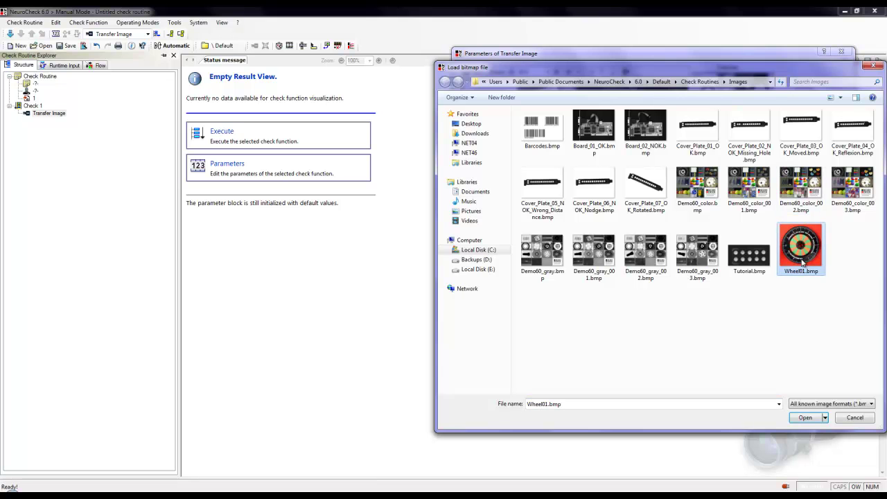
{"action": "double_click", "coordinate": [802, 262]}
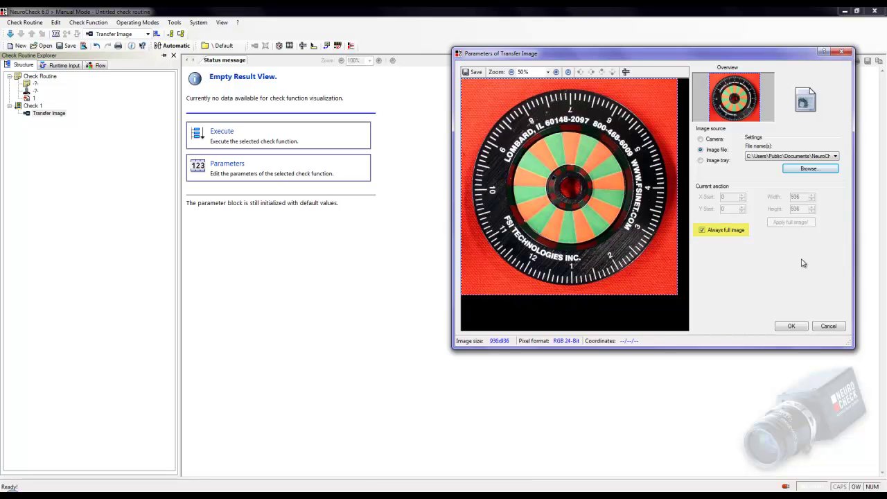
{"action": "left_click", "coordinate": [803, 327]}
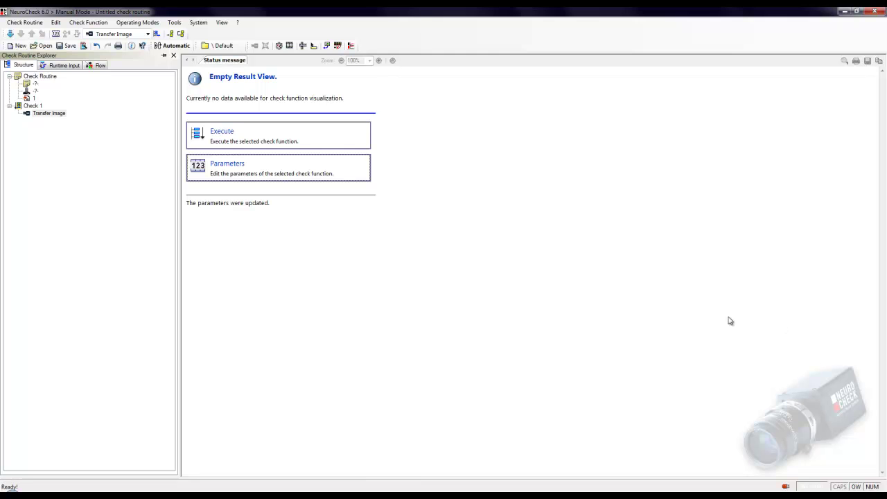
Execute Transfer Image to show the wheel, then append Objects > Define ROIs after it.
{"action": "left_click", "coordinate": [275, 136]}
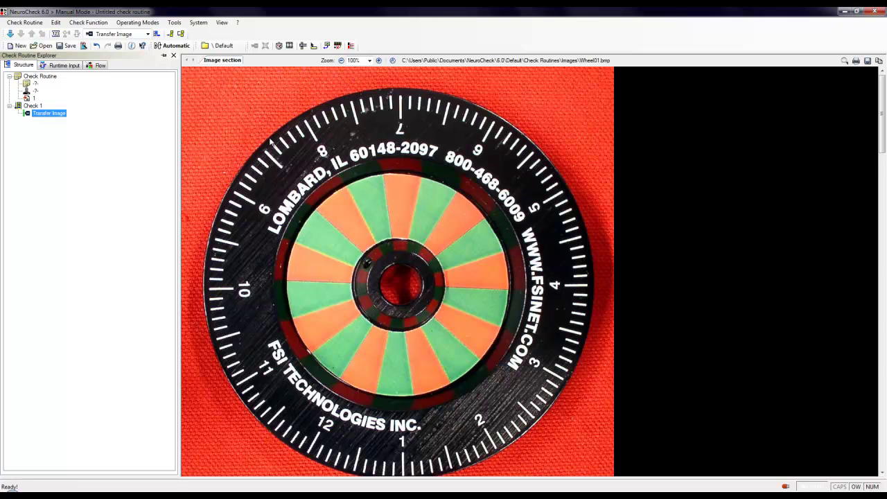
{"action": "right_click", "coordinate": [59, 115]}
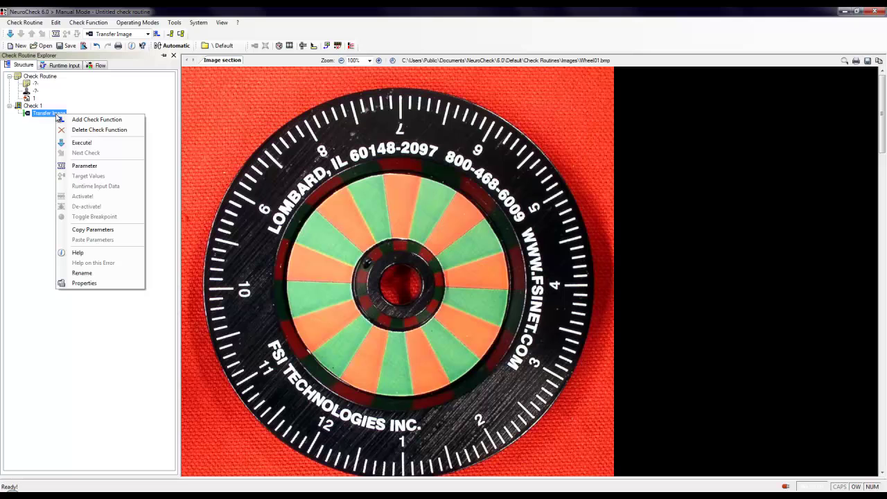
{"action": "left_click", "coordinate": [104, 120]}
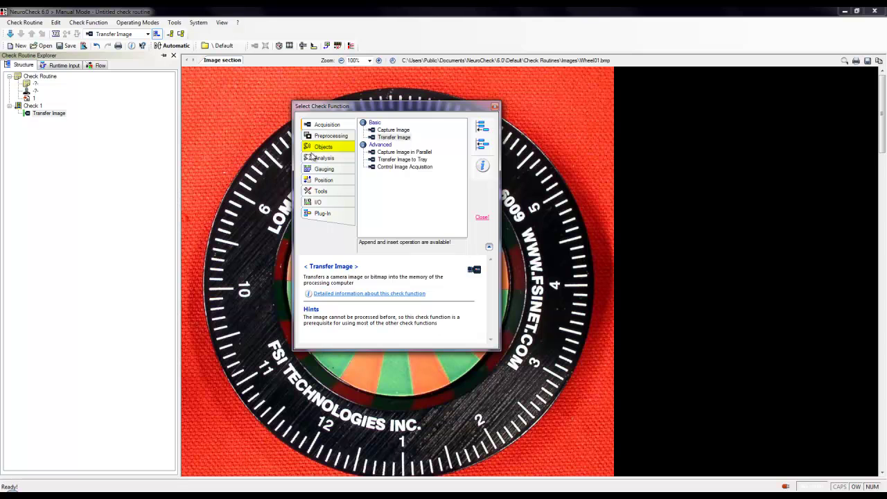
{"action": "left_click", "coordinate": [340, 153]}
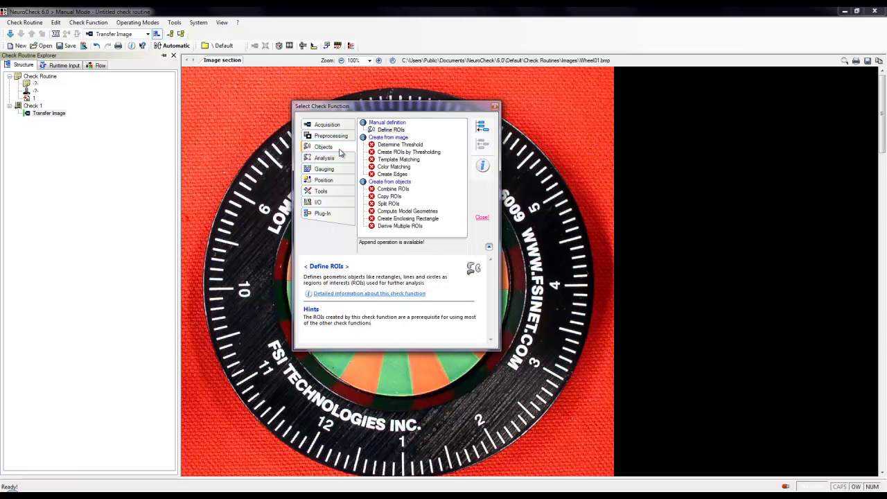
{"action": "left_click", "coordinate": [398, 130]}
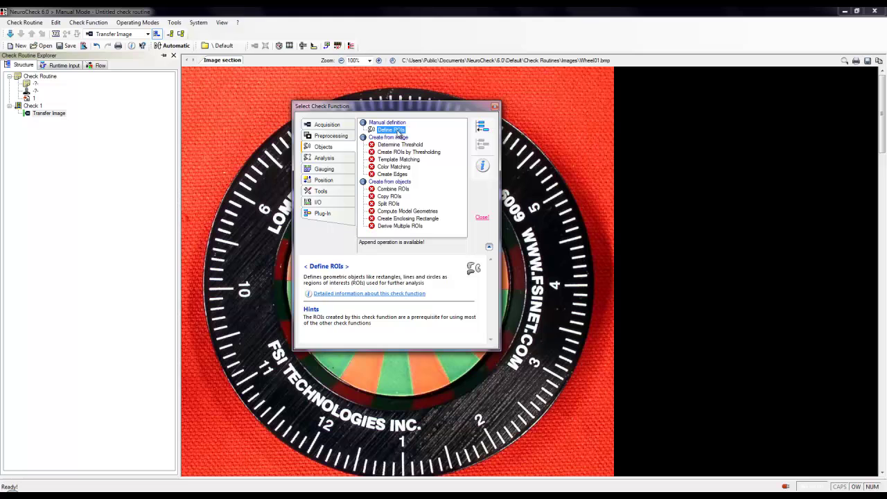
{"action": "left_click", "coordinate": [478, 129]}
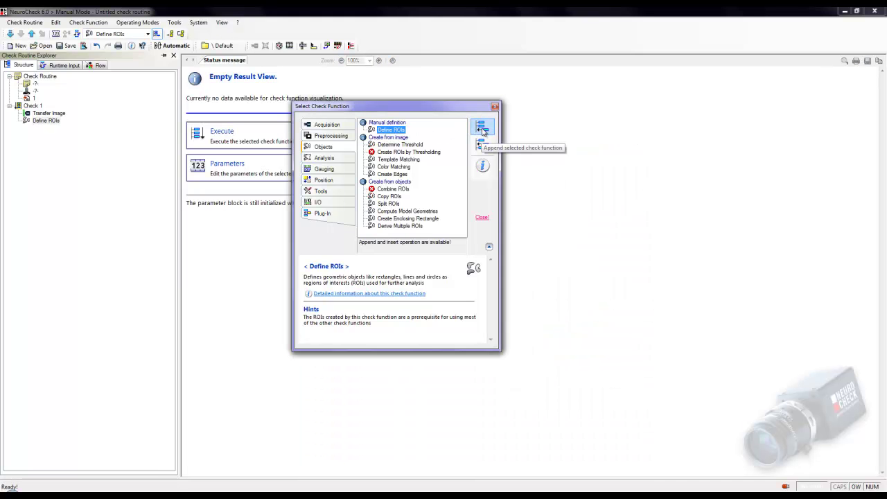
{"action": "left_click", "coordinate": [494, 107]}
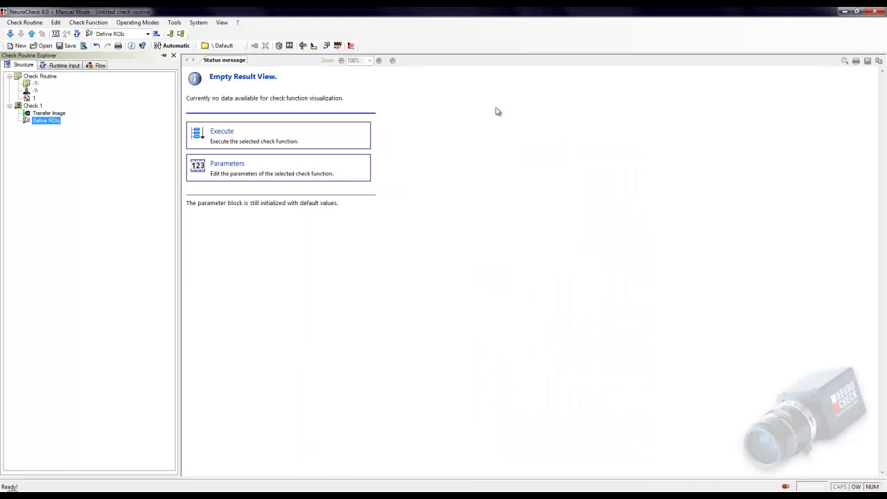
Draw a circular ROI of radius 350 over the wheel's scale, centred at 474/473.
{"action": "left_click", "coordinate": [348, 161]}
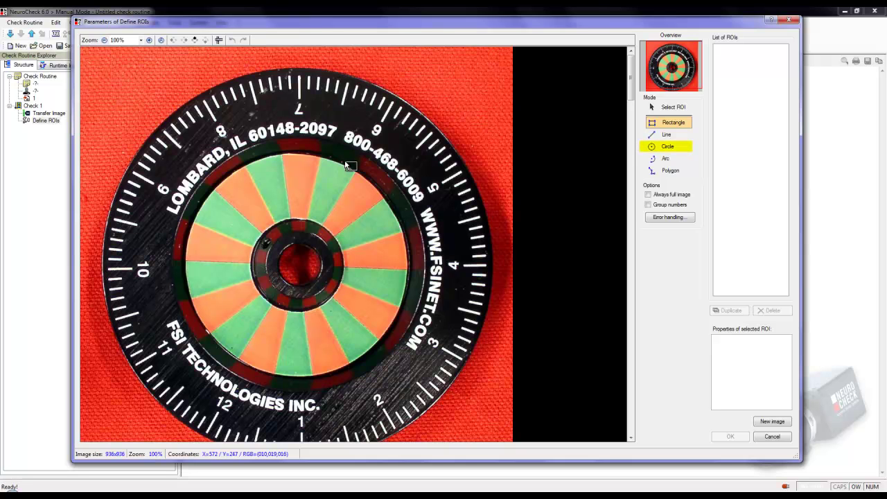
{"action": "left_click", "coordinate": [684, 146]}
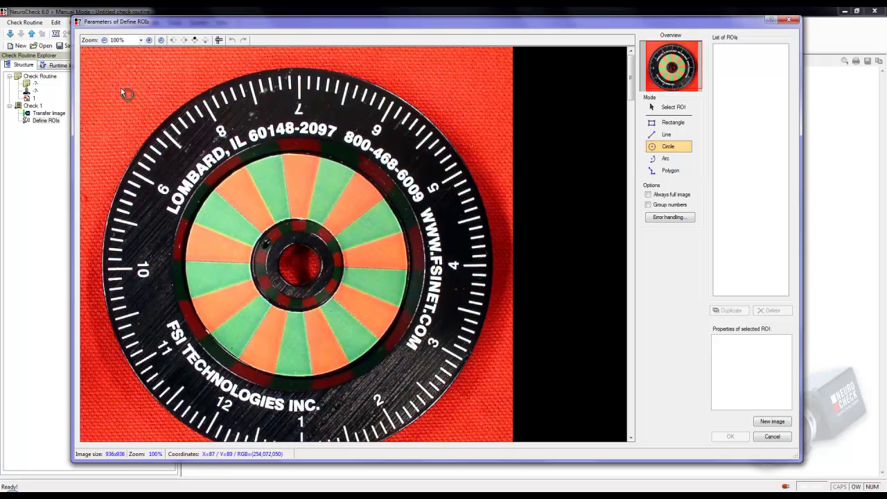
{"action": "left_click_drag", "start_coordinate": [123, 90], "coordinate": [511, 416]}
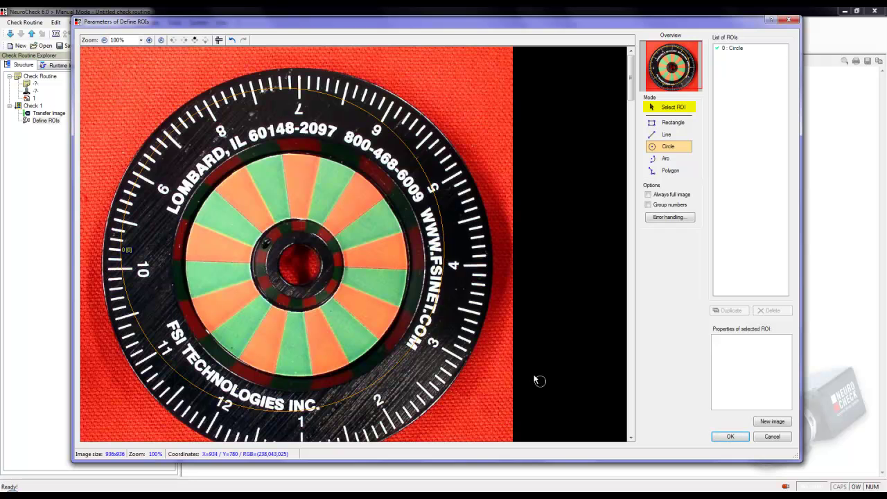
{"action": "left_click", "coordinate": [664, 108]}
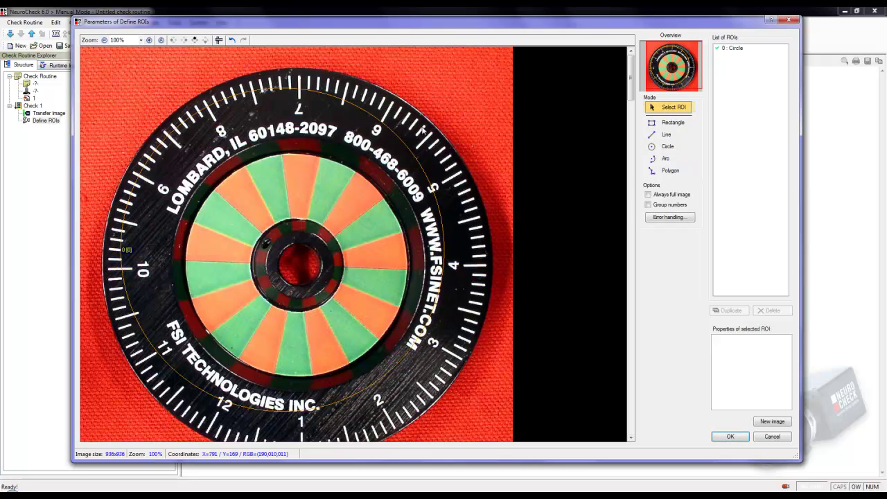
{"action": "left_click", "coordinate": [281, 93]}
{"action": "left_click_drag", "start_coordinate": [128, 90], "coordinate": [149, 102]}
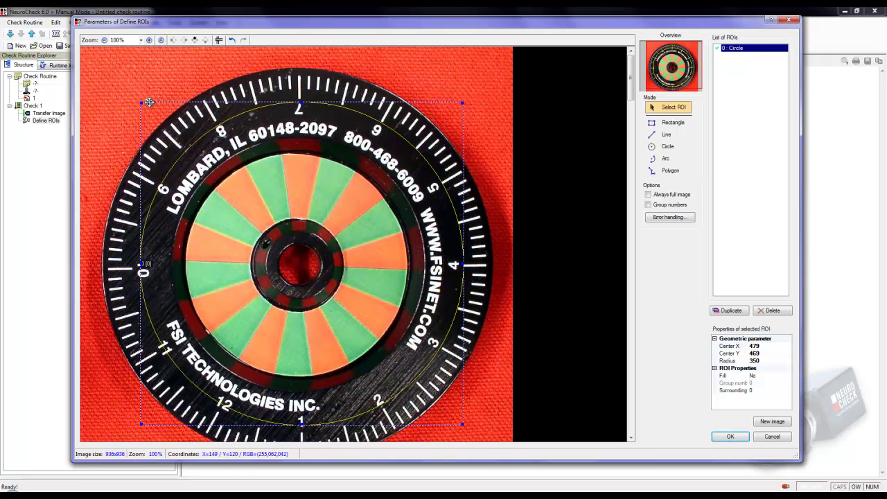
{"action": "left_click_drag", "start_coordinate": [149, 102], "coordinate": [147, 104]}
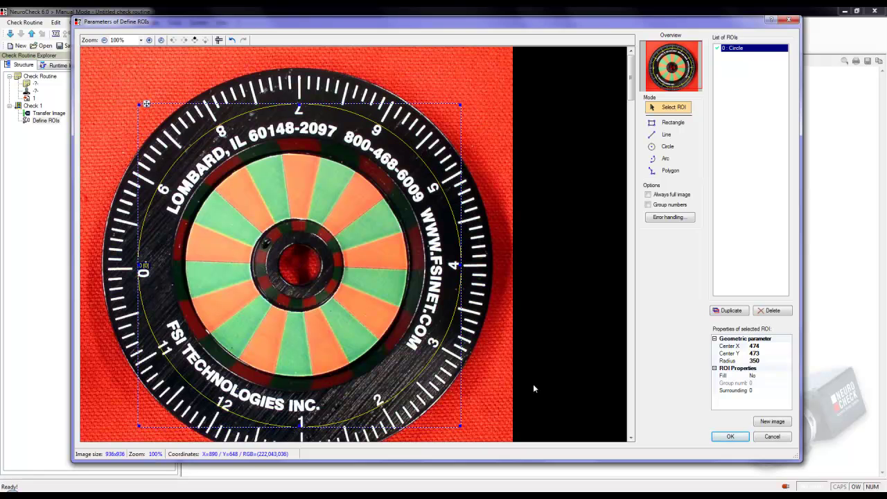
{"action": "left_click", "coordinate": [729, 437]}
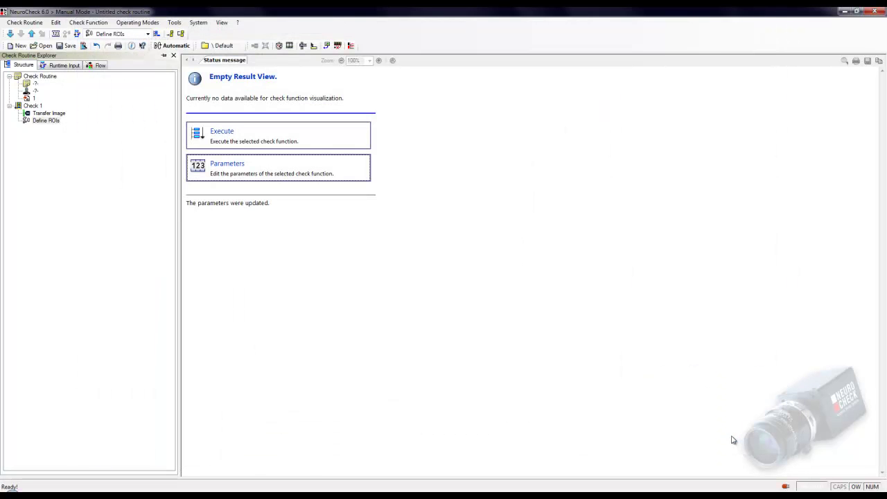
Execute Define ROIs to show the circle, then append Preprocessing > Unroll ROI after it.
{"action": "left_click", "coordinate": [311, 142]}
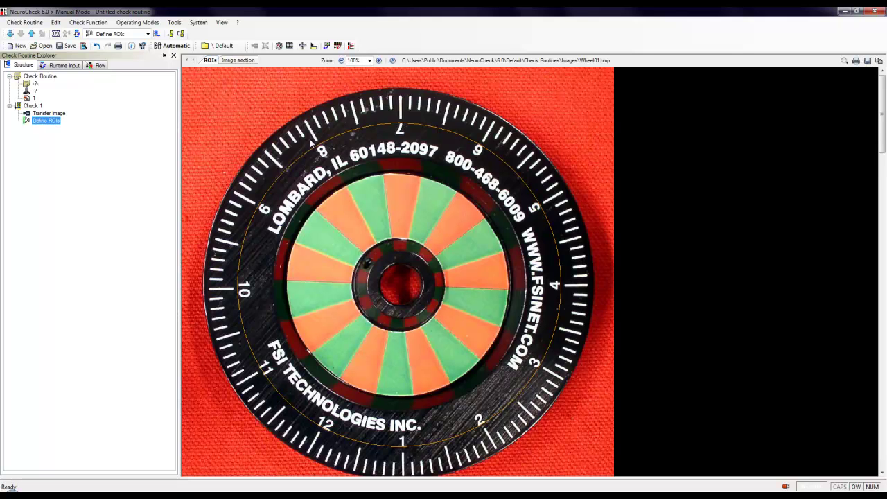
{"action": "right_click", "coordinate": [52, 122]}
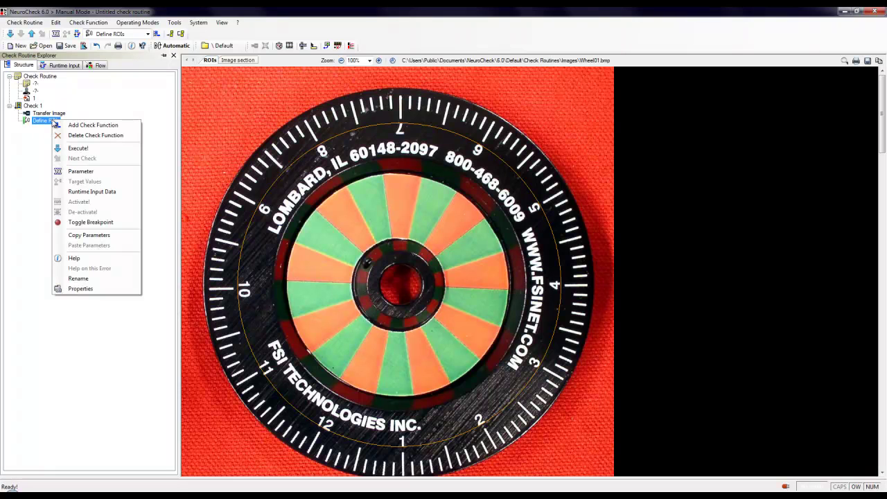
{"action": "left_click", "coordinate": [137, 127]}
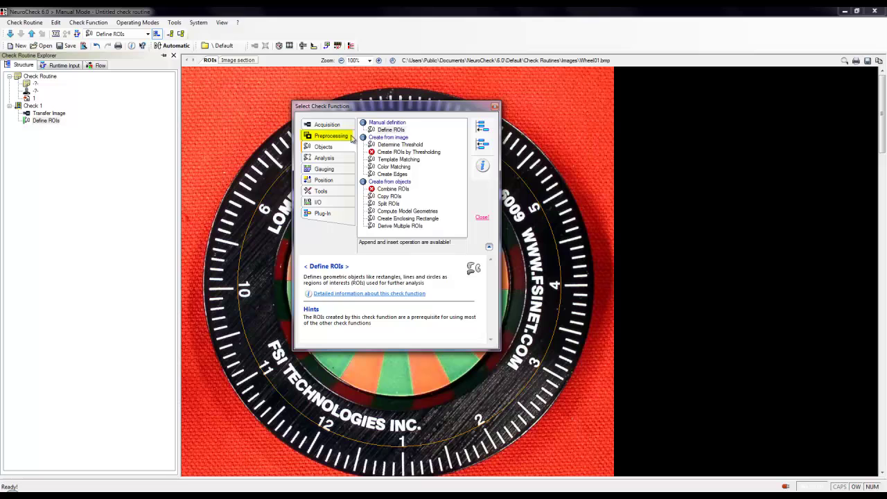
{"action": "left_click", "coordinate": [350, 137]}
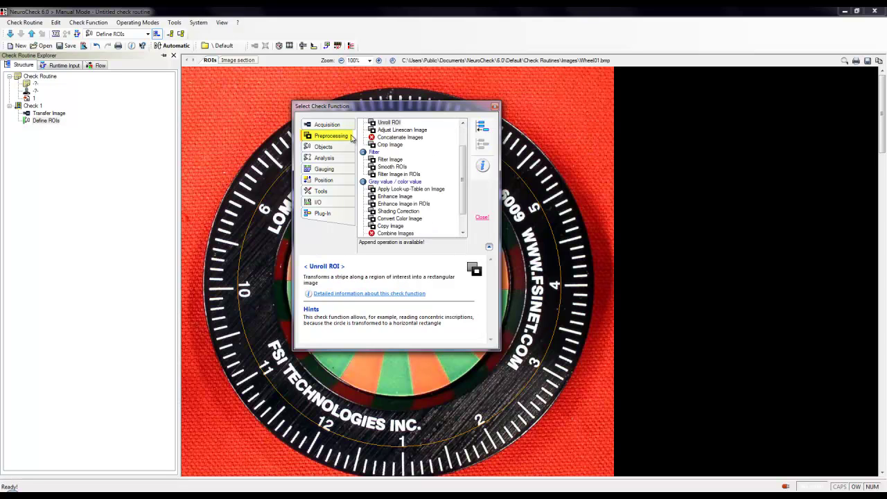
{"action": "left_click", "coordinate": [392, 123]}
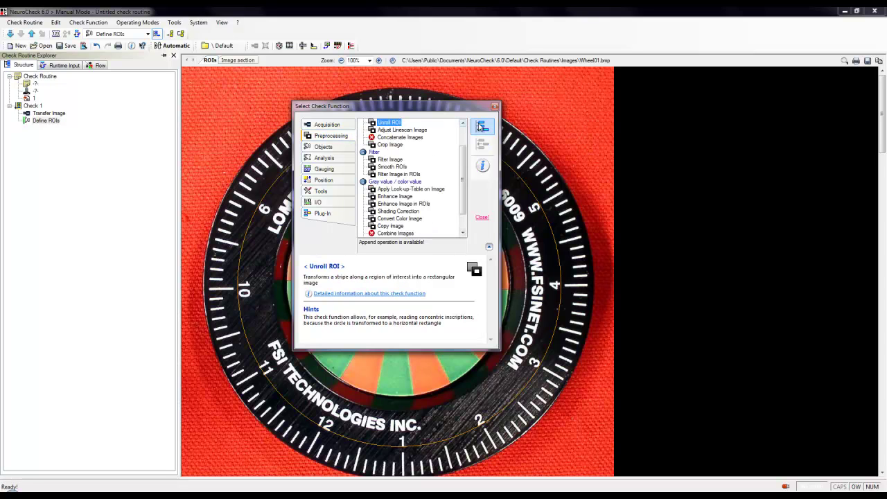
{"action": "left_click", "coordinate": [482, 127]}
{"action": "left_click", "coordinate": [496, 107]}
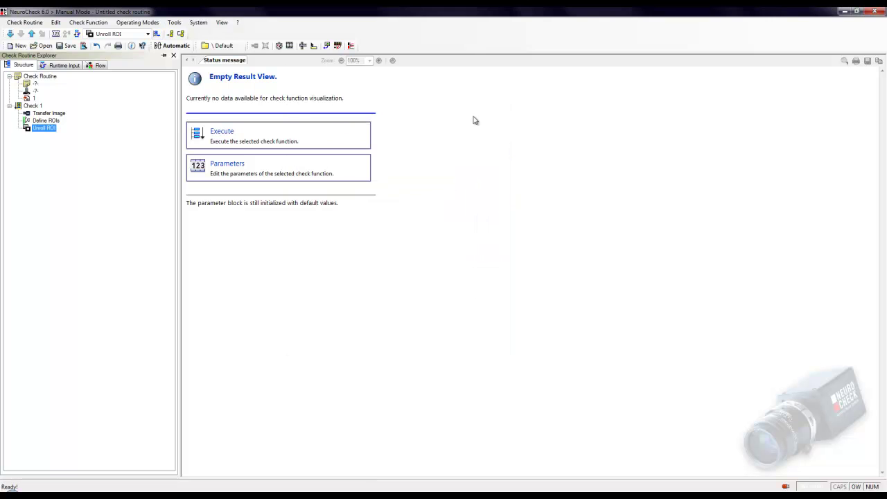
Set Unroll ROI's surrounding stripe to 84 left and 135 right, then execute it.
{"action": "left_click", "coordinate": [338, 168]}
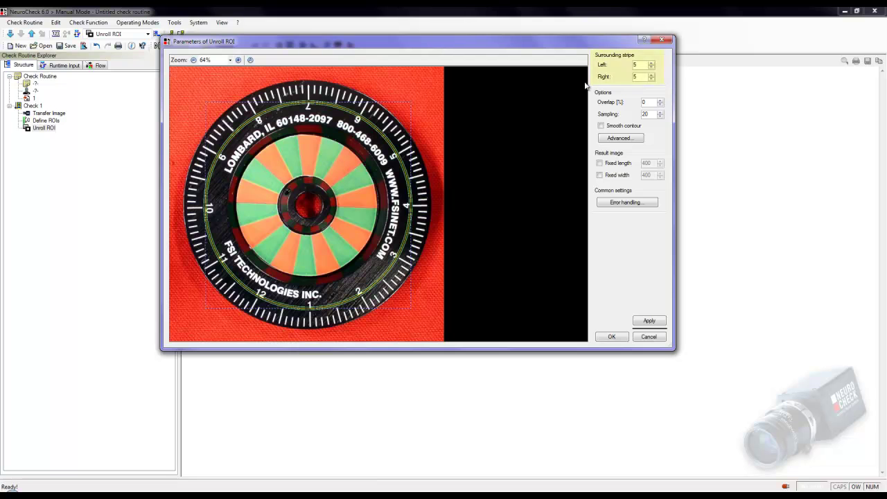
{"action": "left_click", "coordinate": [652, 63]}
{"action": "left_click", "coordinate": [651, 63]}
{"action": "left_click_drag", "start_coordinate": [651, 63], "coordinate": [651, 64]}
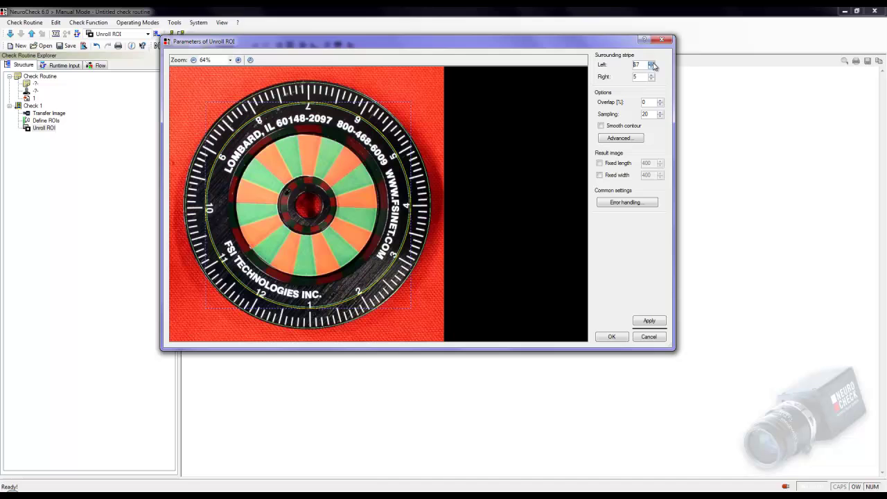
{"action": "left_click_drag", "start_coordinate": [652, 63], "coordinate": [652, 75]}
{"action": "left_click", "coordinate": [651, 75]}
{"action": "left_click", "coordinate": [651, 74]}
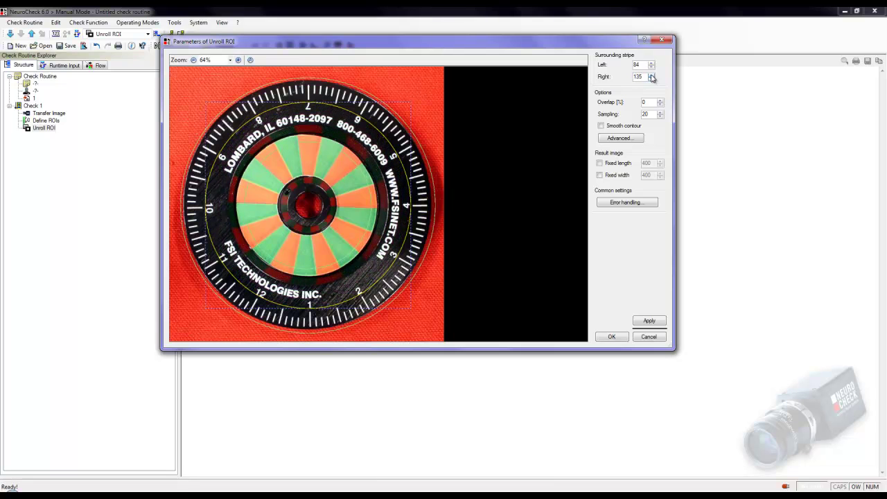
{"action": "left_click", "coordinate": [611, 336]}
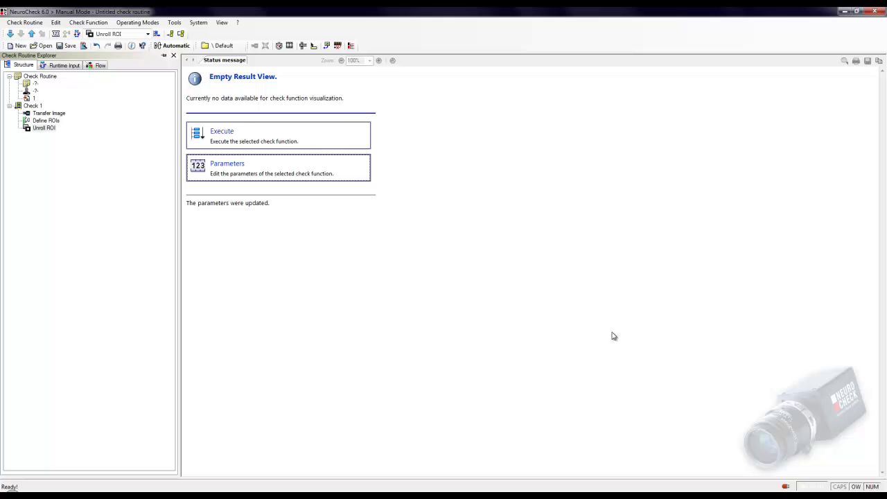
{"action": "left_click", "coordinate": [359, 139]}
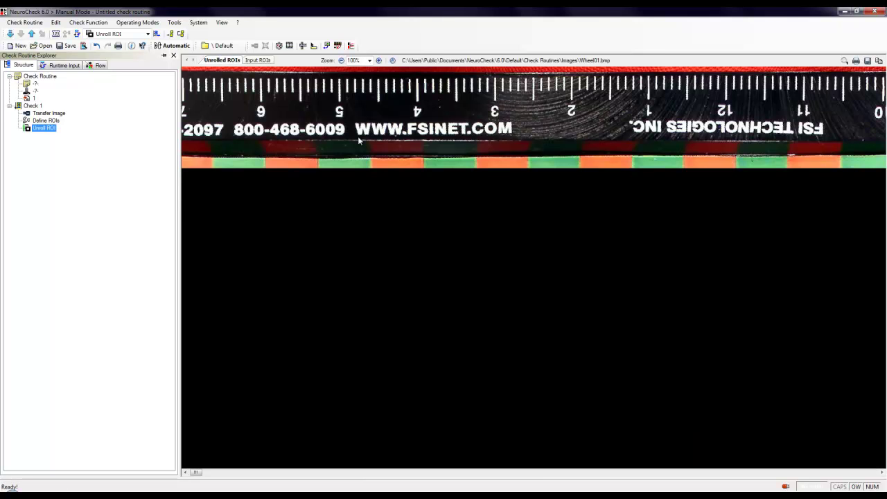